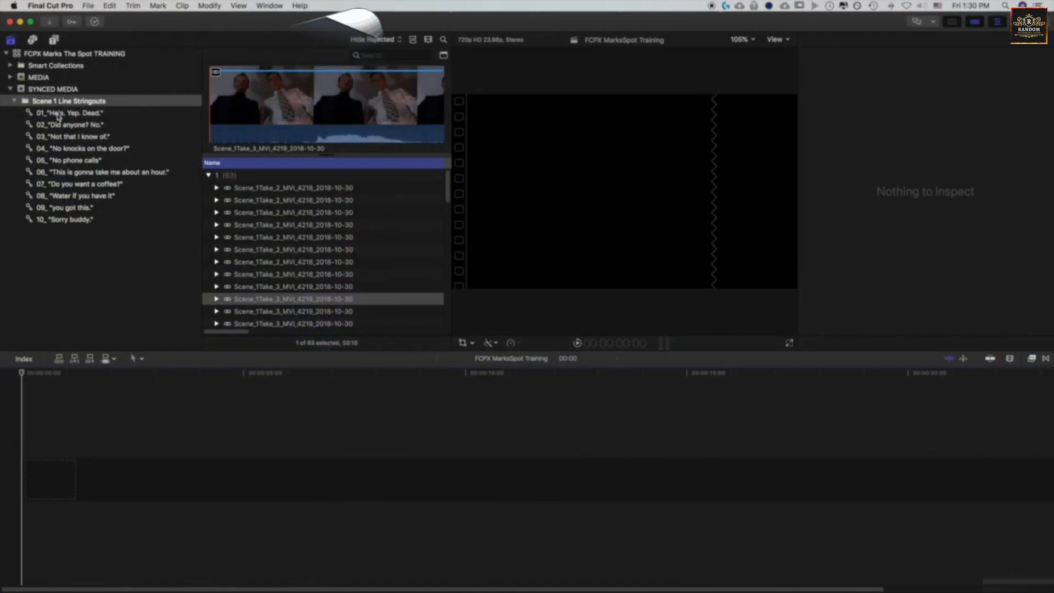
Preview Scene_1Take_4_MVI_4220_2018-10-30 from the 01_"He's. Yep. Dead." keyword collection and append it to the empty timeline
click(67, 114)
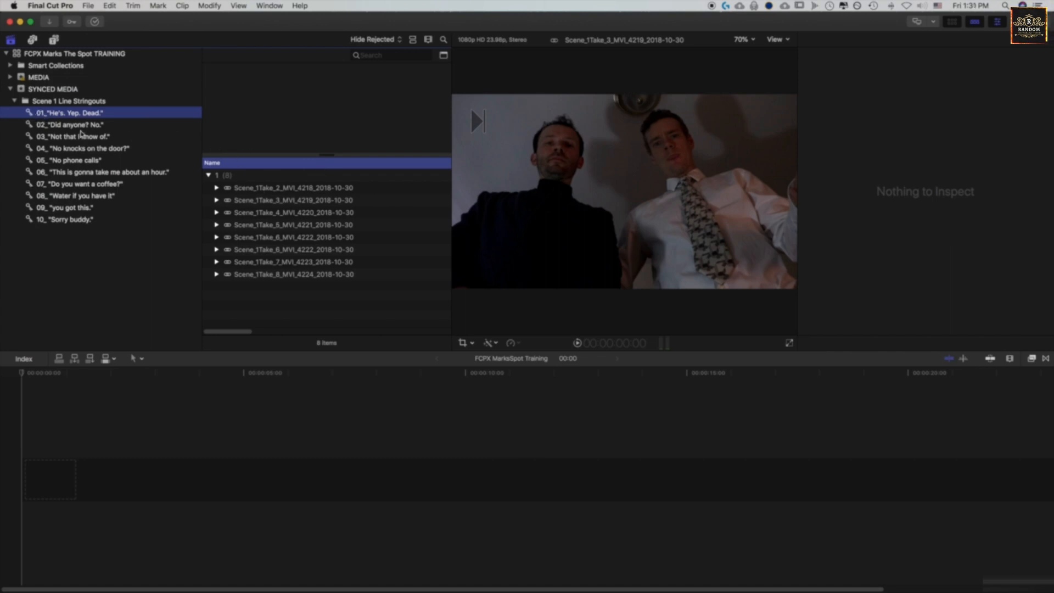
click(262, 214)
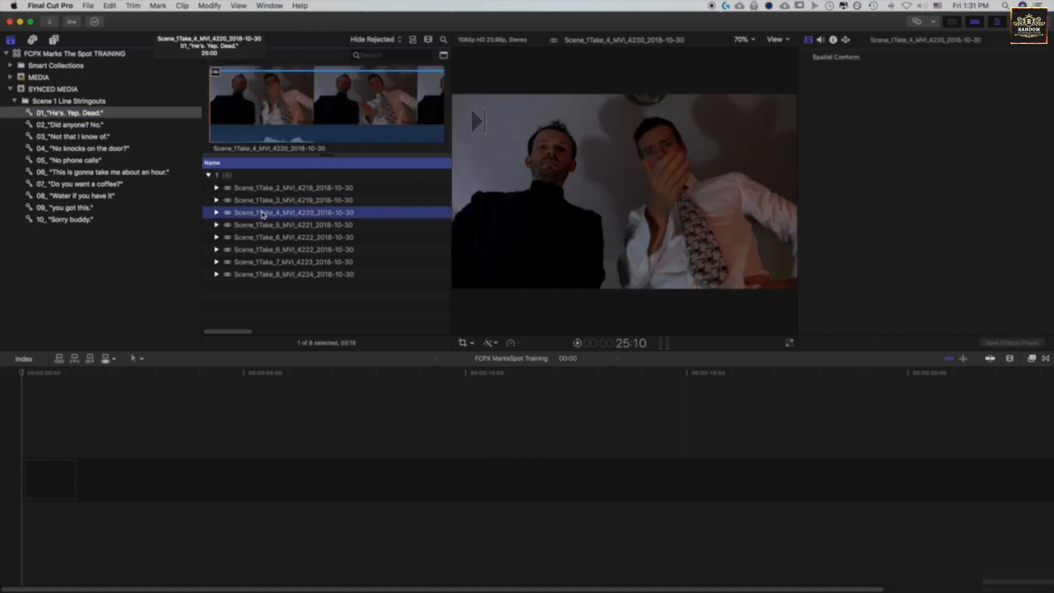
click(222, 110)
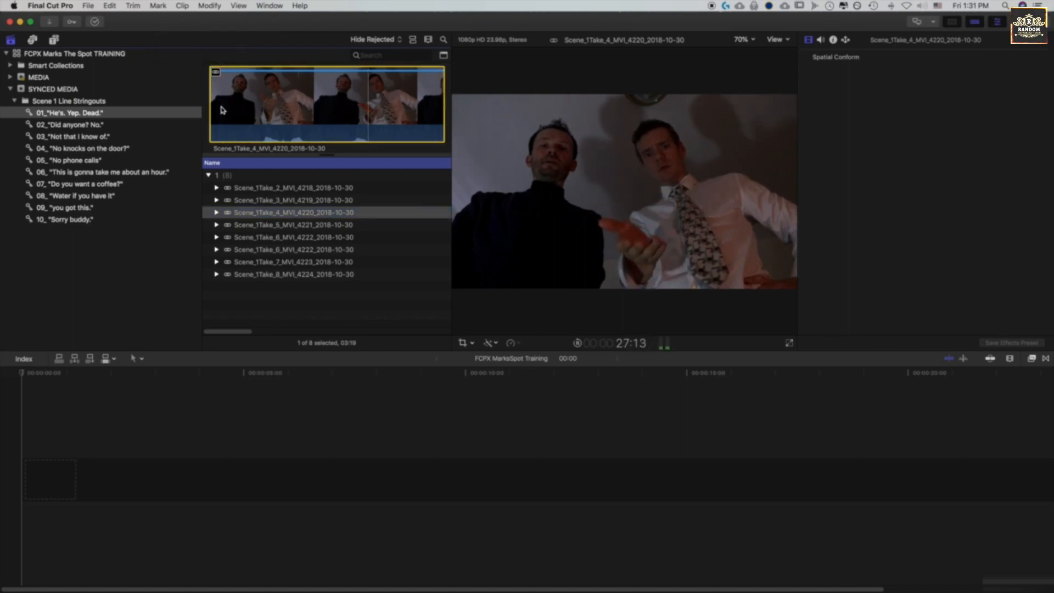
key(space)
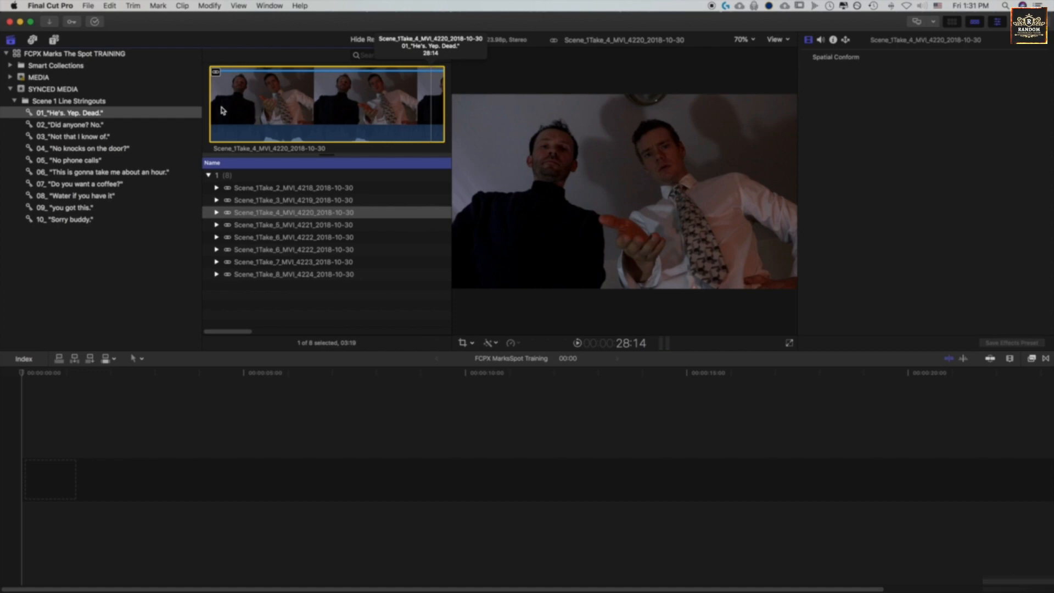
key(e)
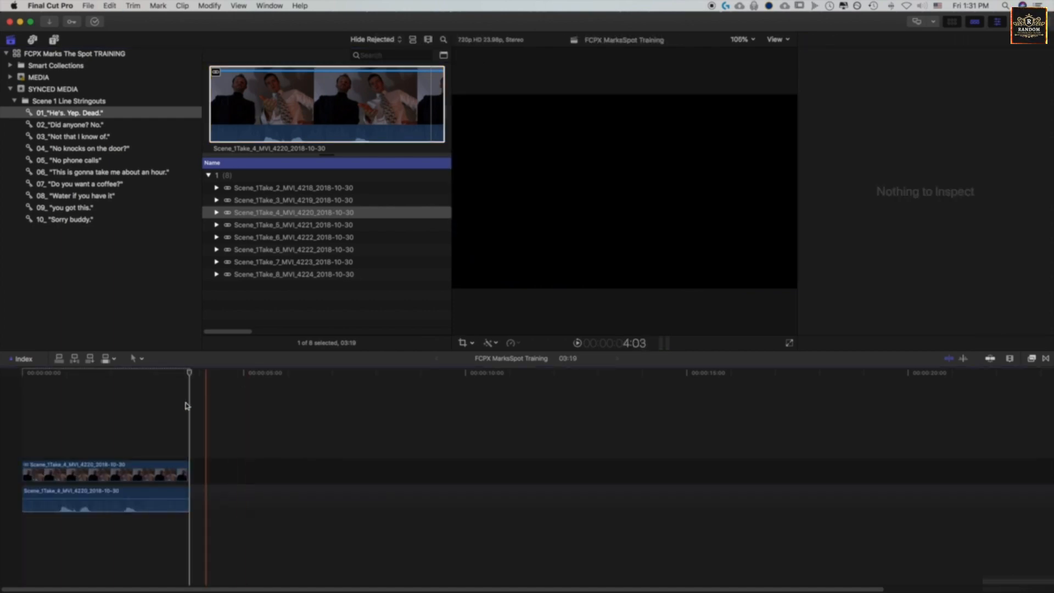
Preview Scene_1Take_5_MVI_4221_2018-10-30 from the 02_"Did anyone? No." keyword collection and append it to the timeline
click(81, 126)
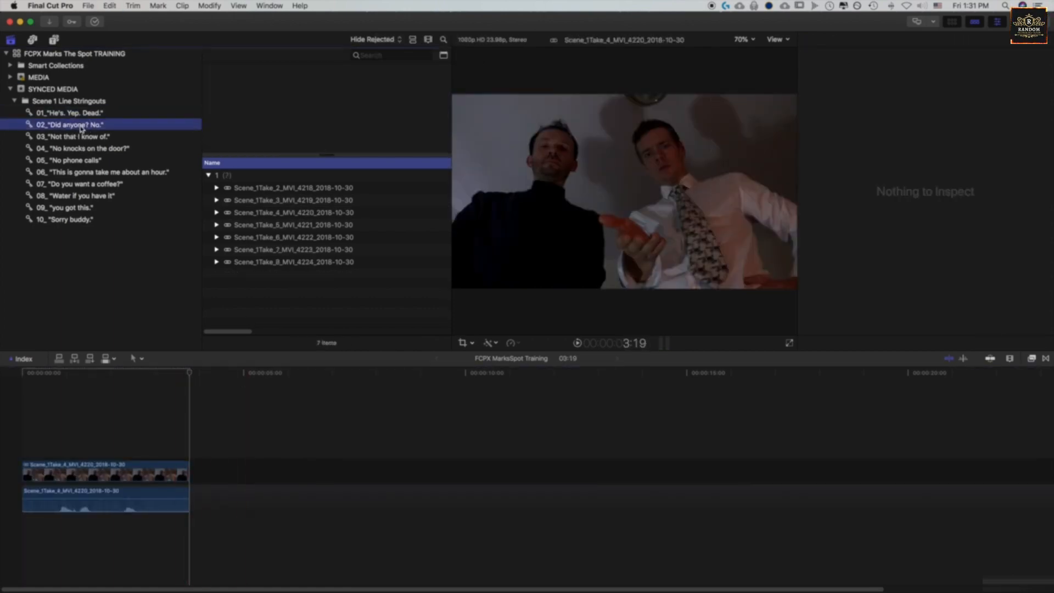
click(262, 227)
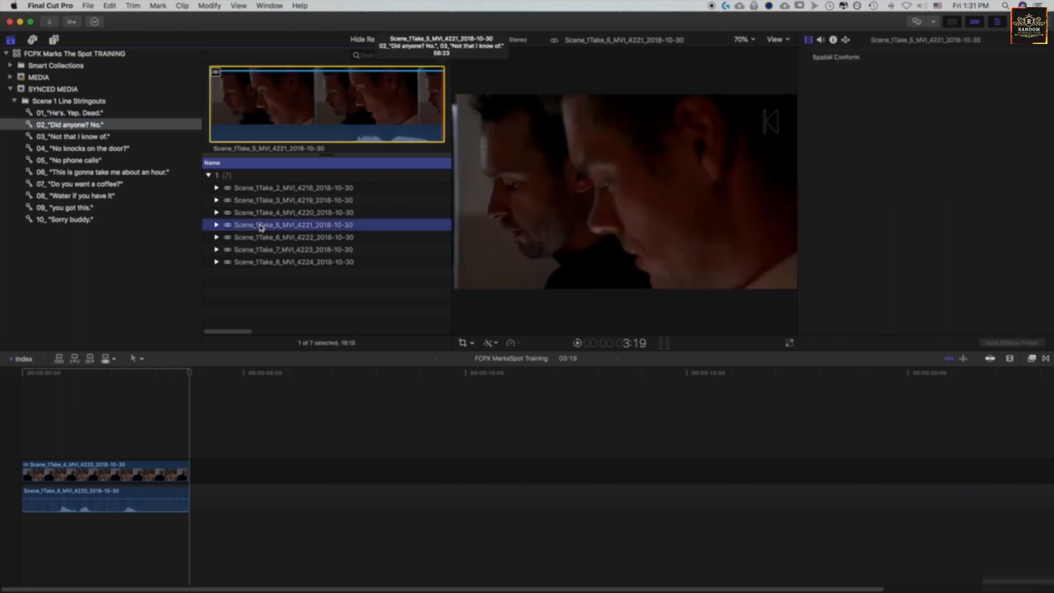
click(258, 213)
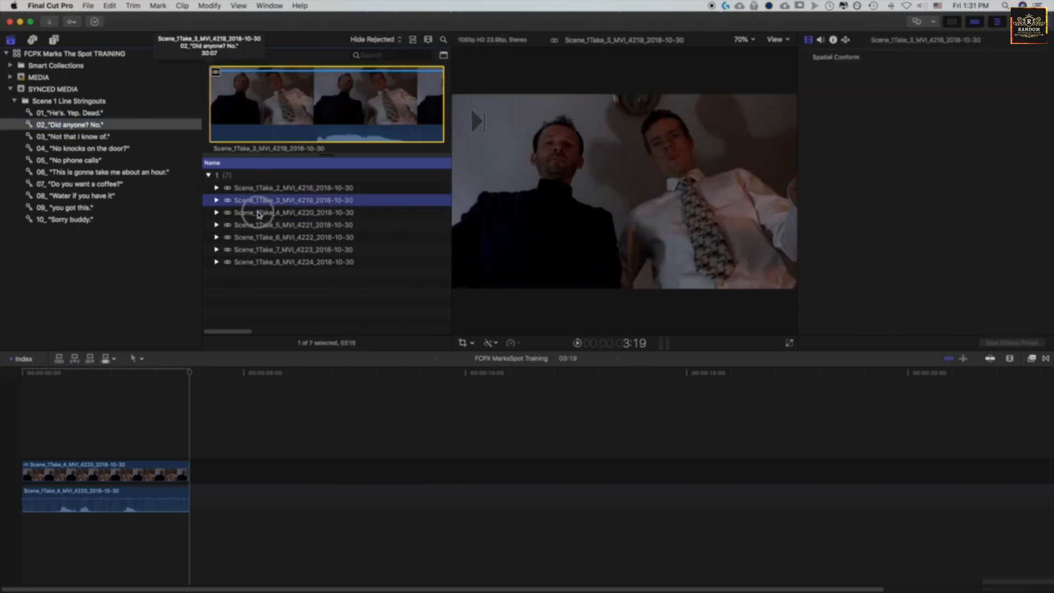
click(259, 226)
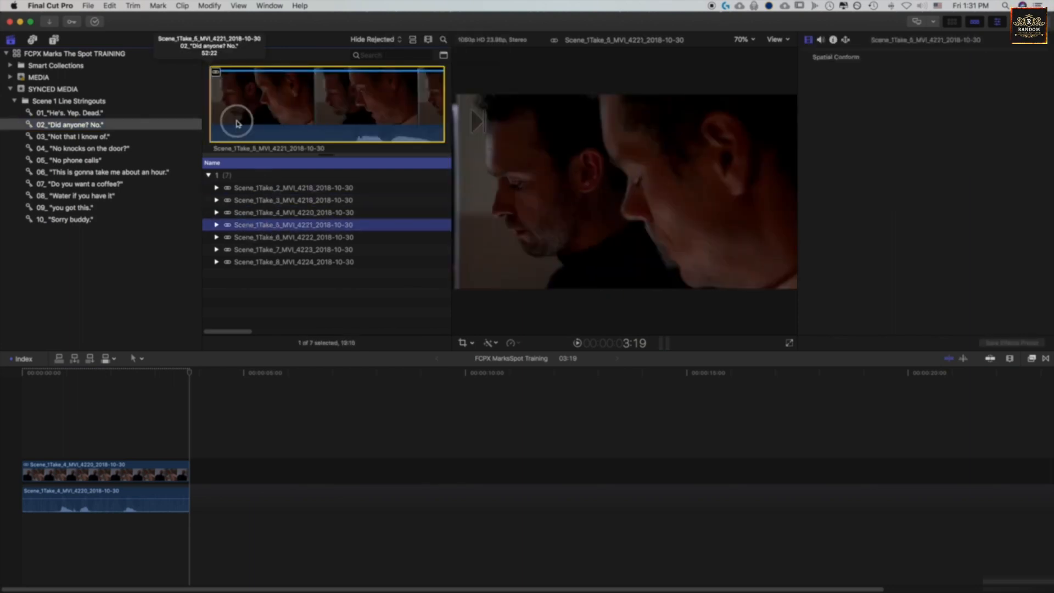
click(237, 123)
key(space)
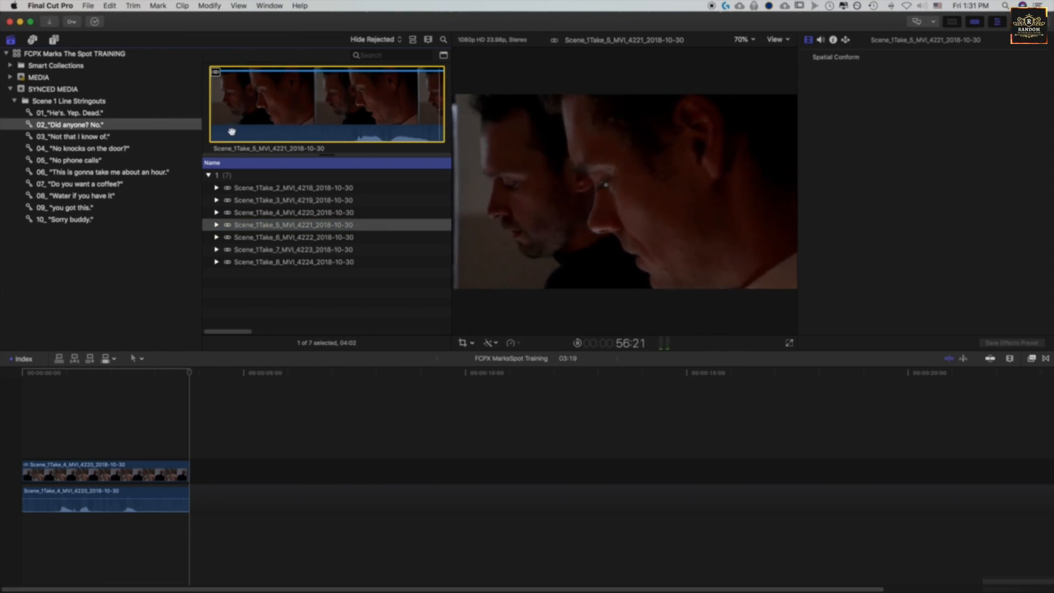
key(e)
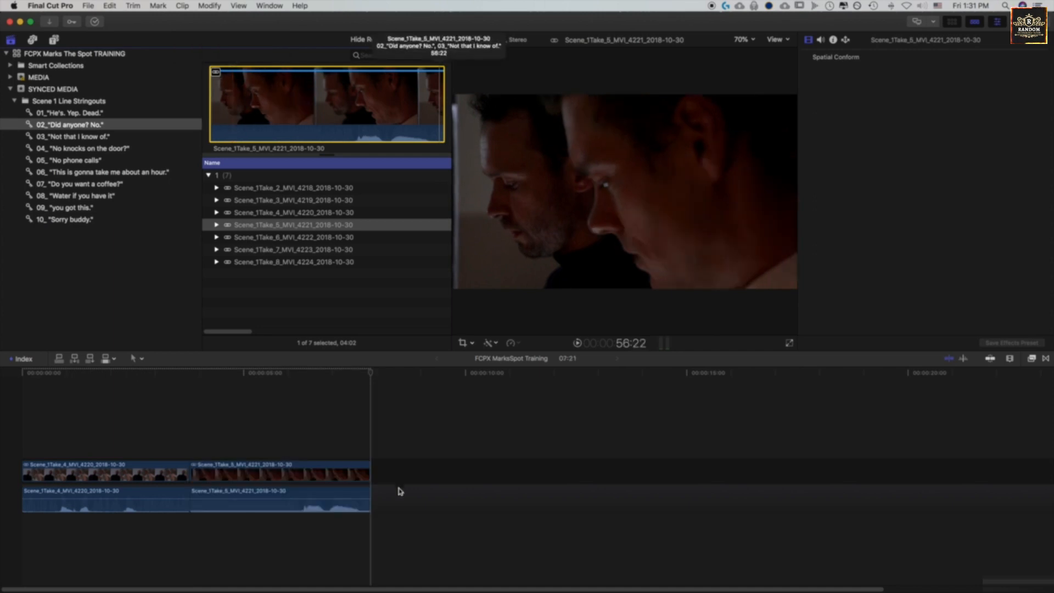
Preview Scene_1Take_8_MVI_4224_2018-10-30 from the 03_"Not that I know of." keyword collection and append it to the timeline
click(78, 138)
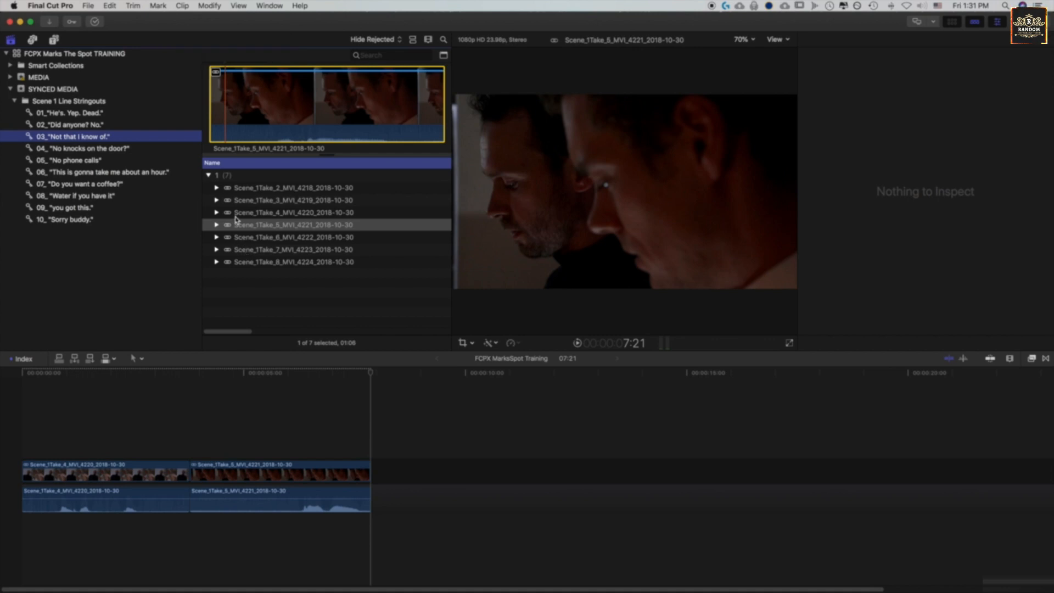
click(251, 262)
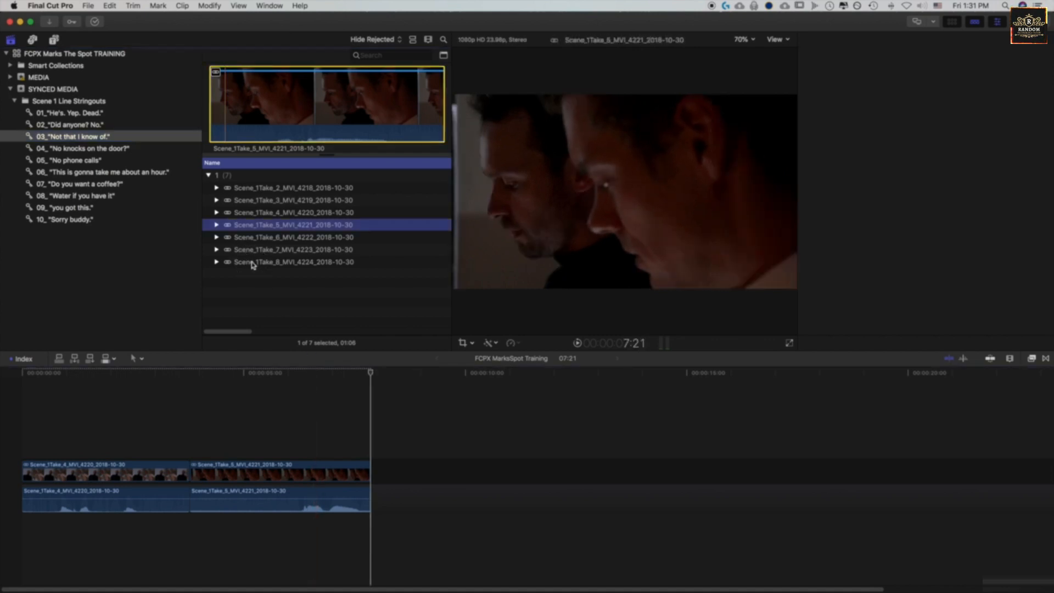
click(251, 251)
click(254, 262)
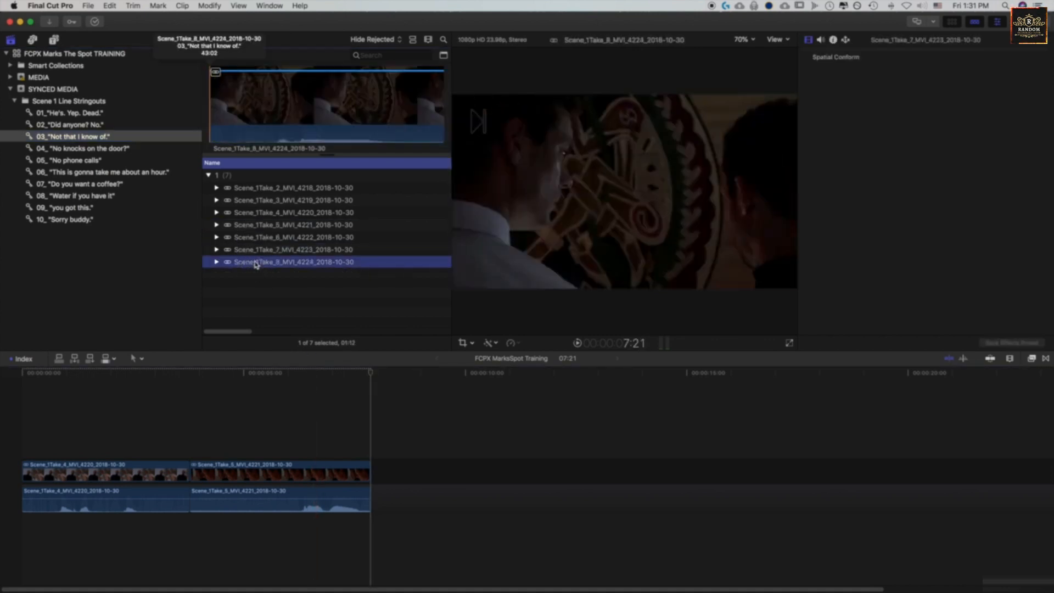
click(238, 112)
key(space)
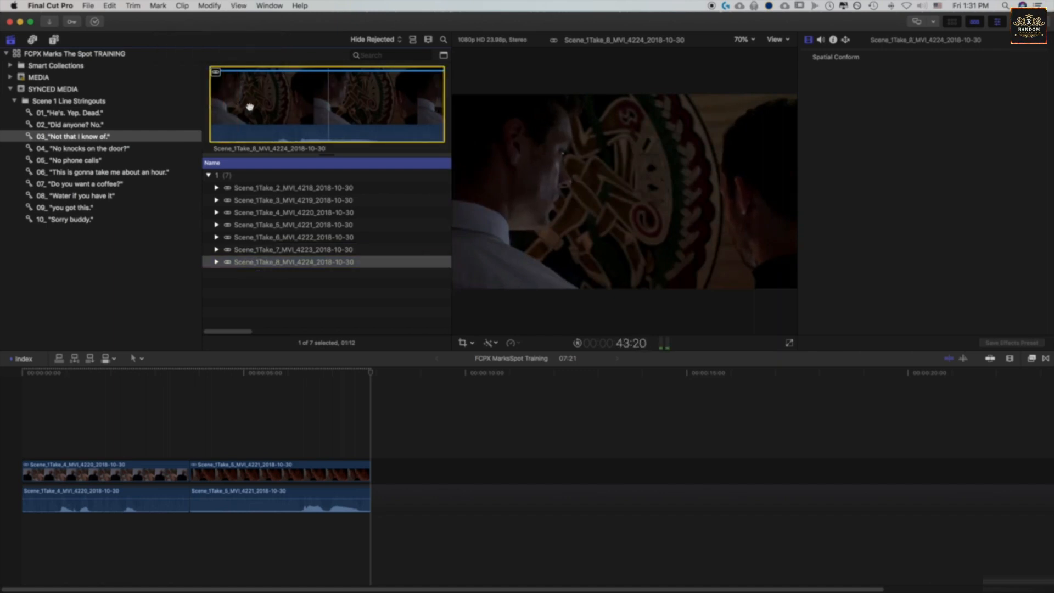
key(e)
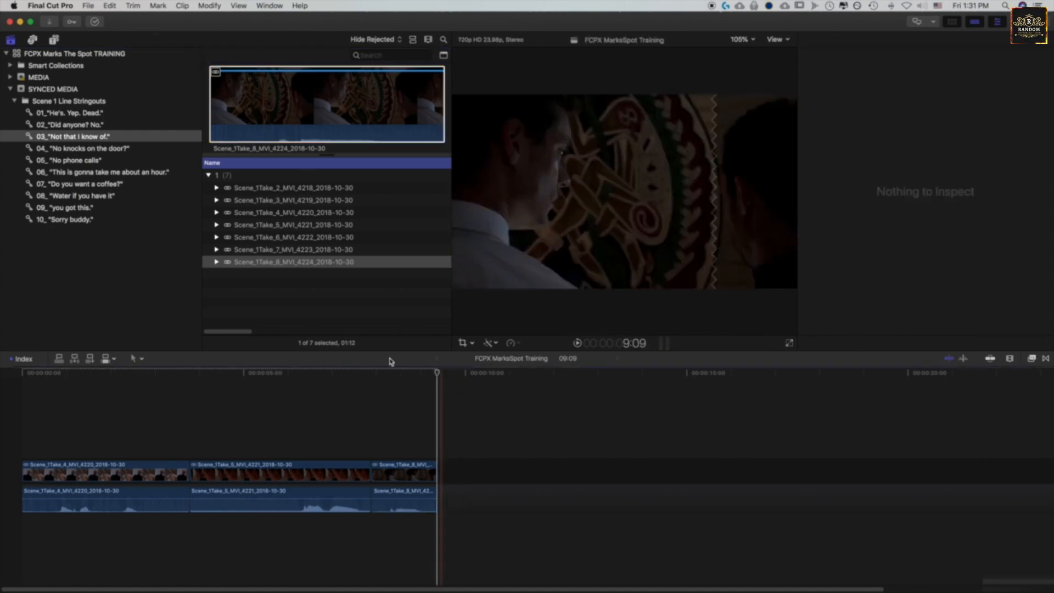
Show the color inspector and play the assembled three-clip sequence from the beginning of the timeline
click(367, 374)
drag(367, 374, 22, 374)
key(super+6)
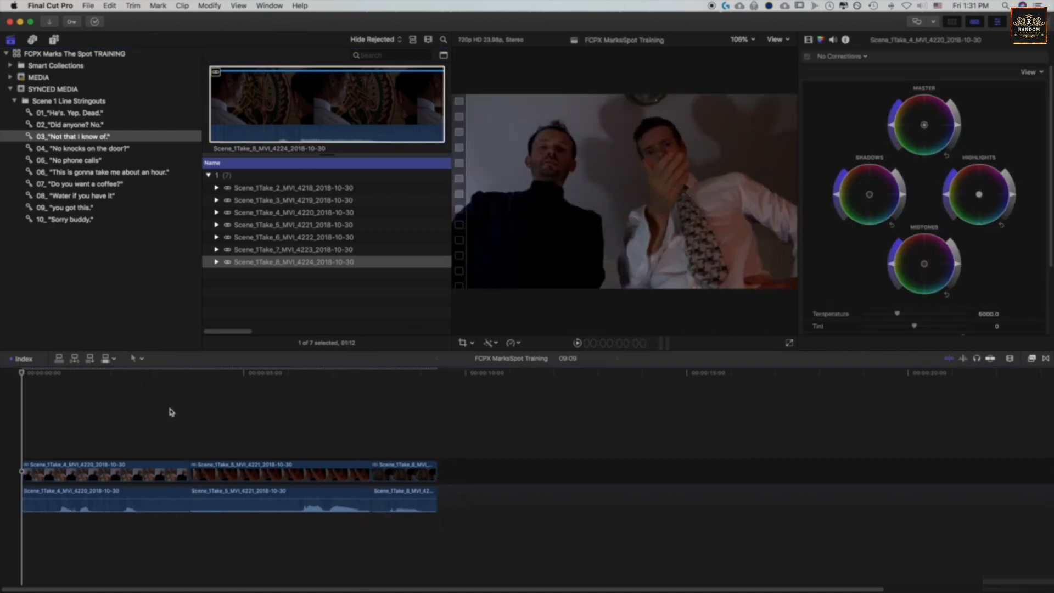
key(space)
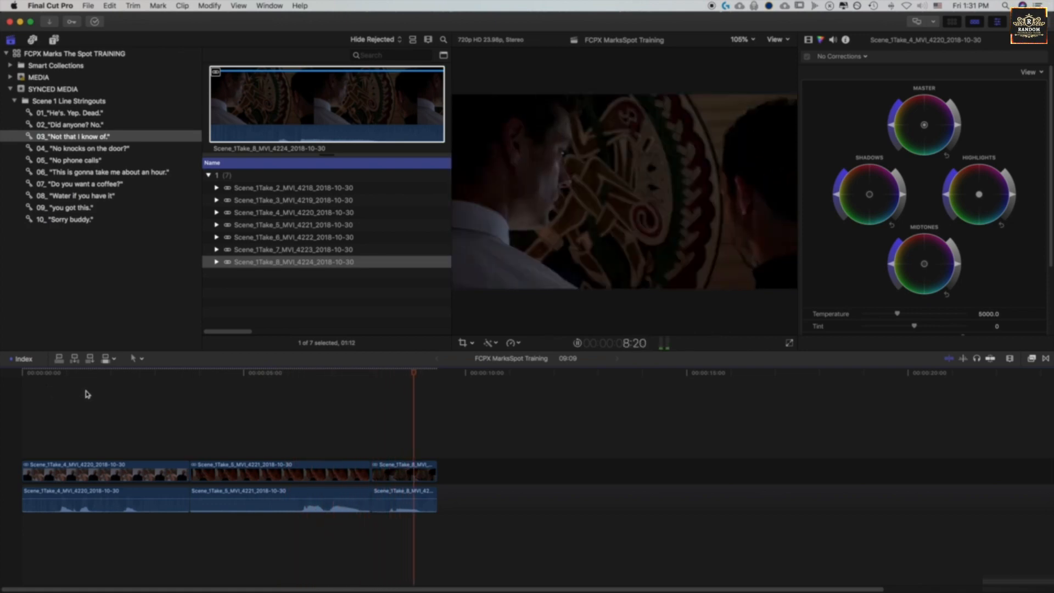
key(space)
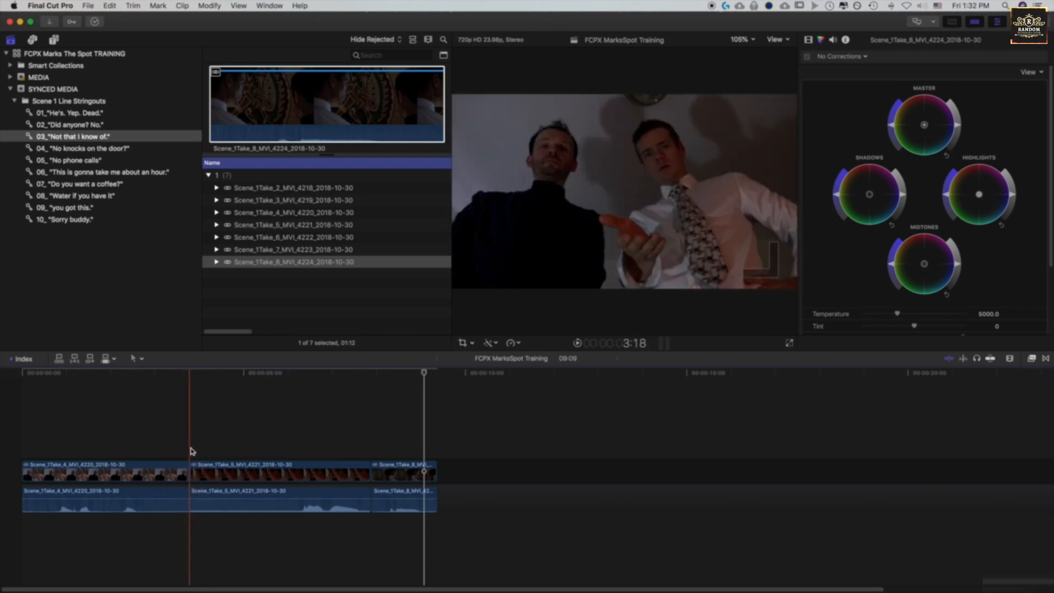
With the Trim tool, select both sides of the edit point between the Take 4 and Take 5 clips and park the playhead on the cut
mouse_move(189, 471)
mouse_down()
mouse_move(225, 475)
mouse_move(184, 471)
mouse_up()
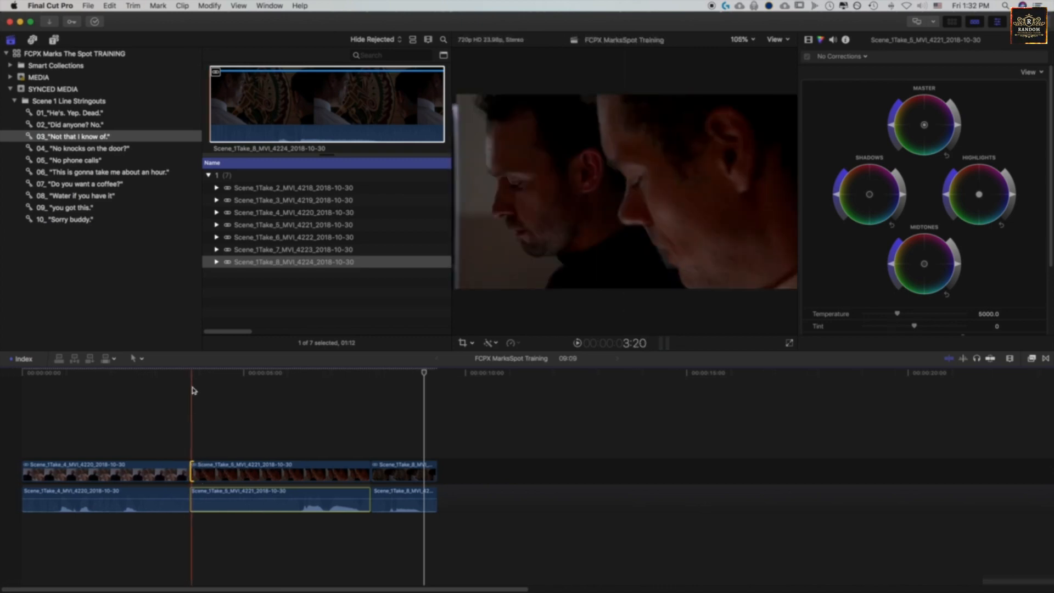
mouse_move(188, 373)
mouse_down()
mouse_move(203, 376)
mouse_move(187, 377)
mouse_up()
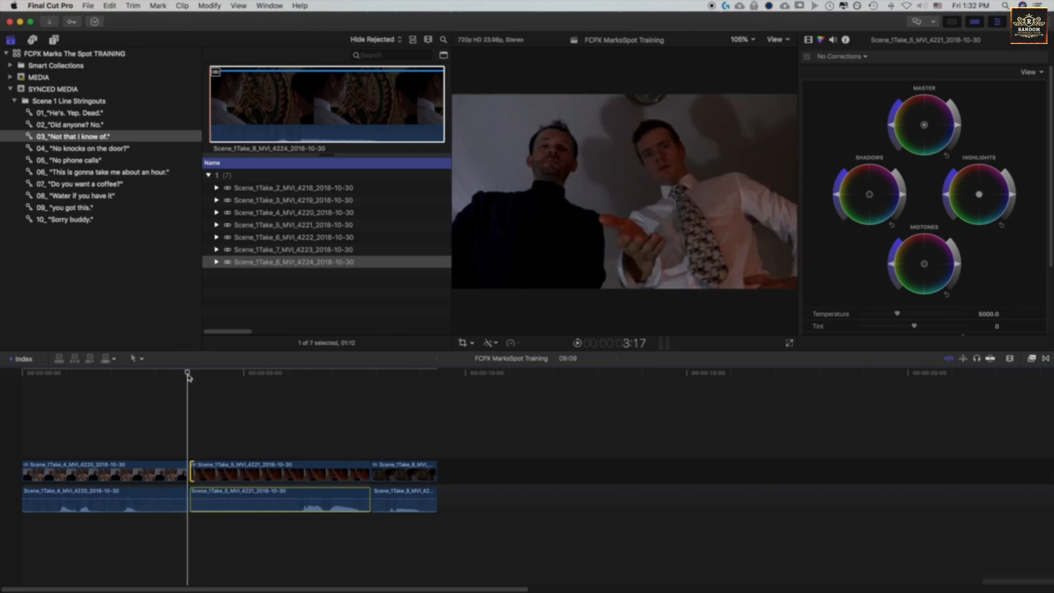
key(super+equal)
key(super+equal)
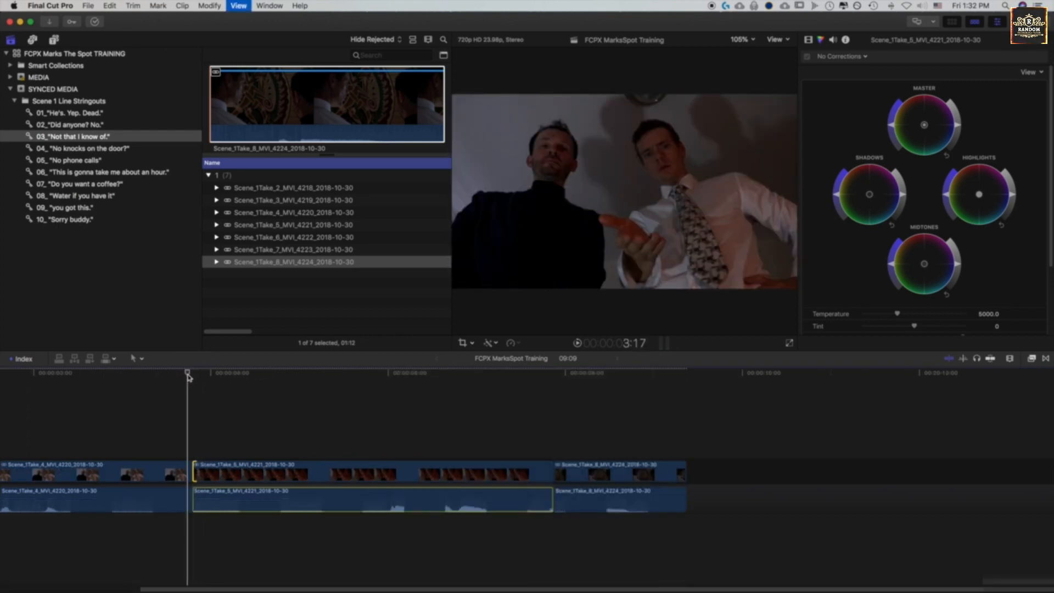
scroll(277, 435, left, 5)
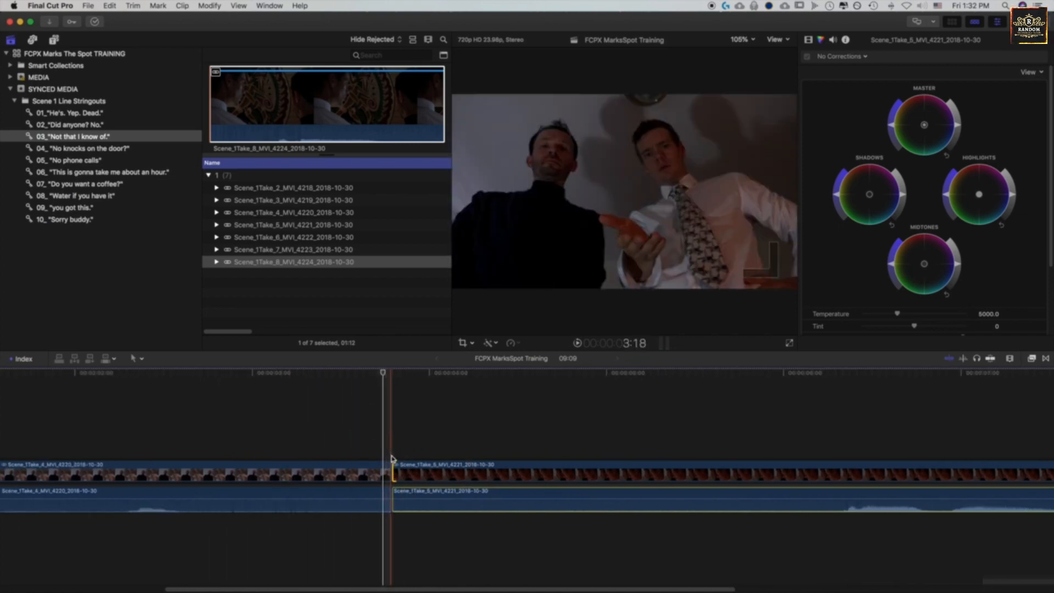
key(t)
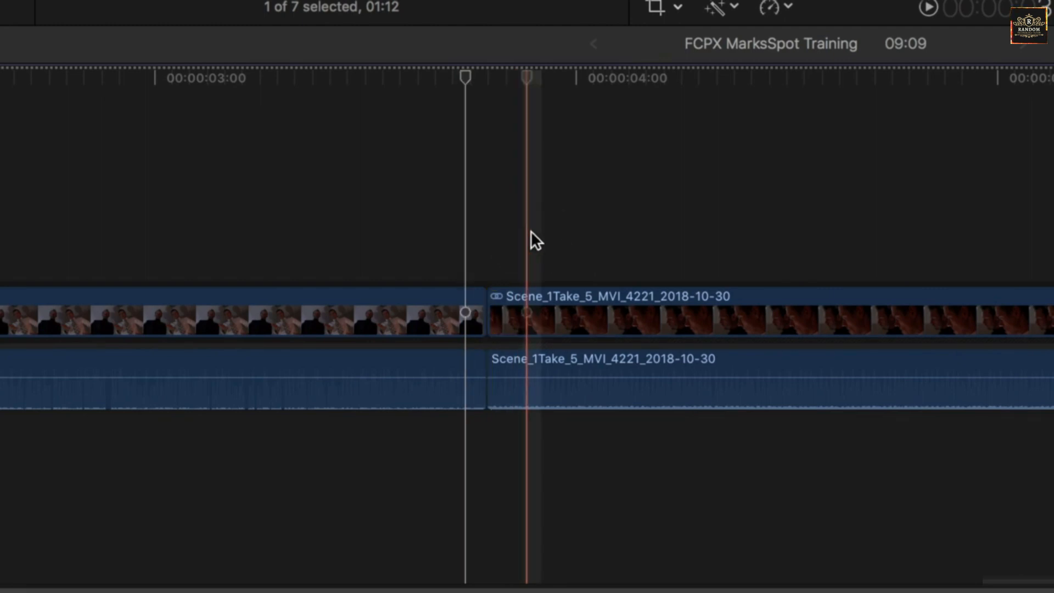
click(528, 235)
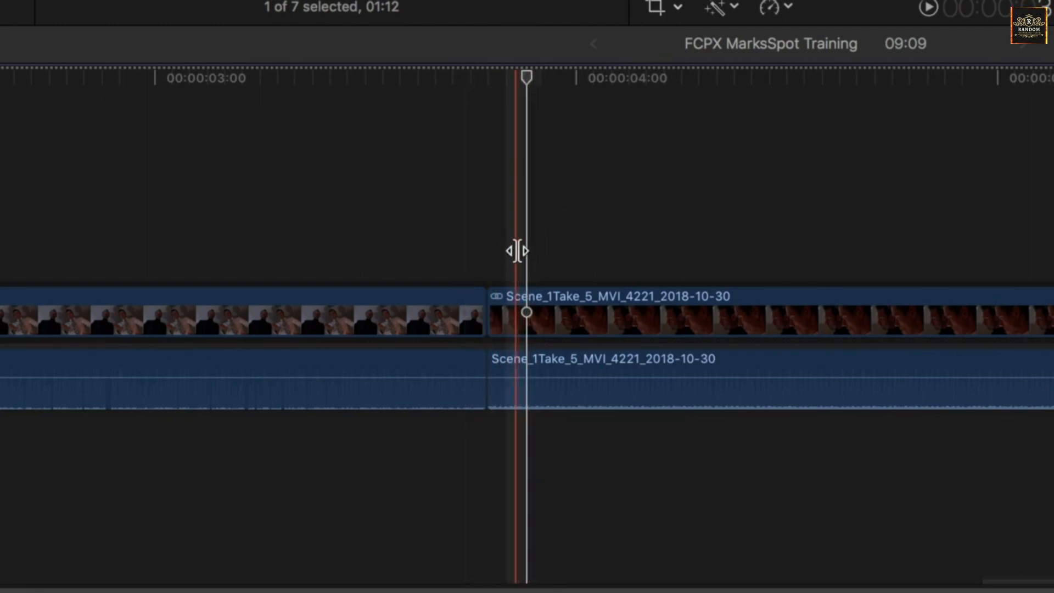
click(488, 313)
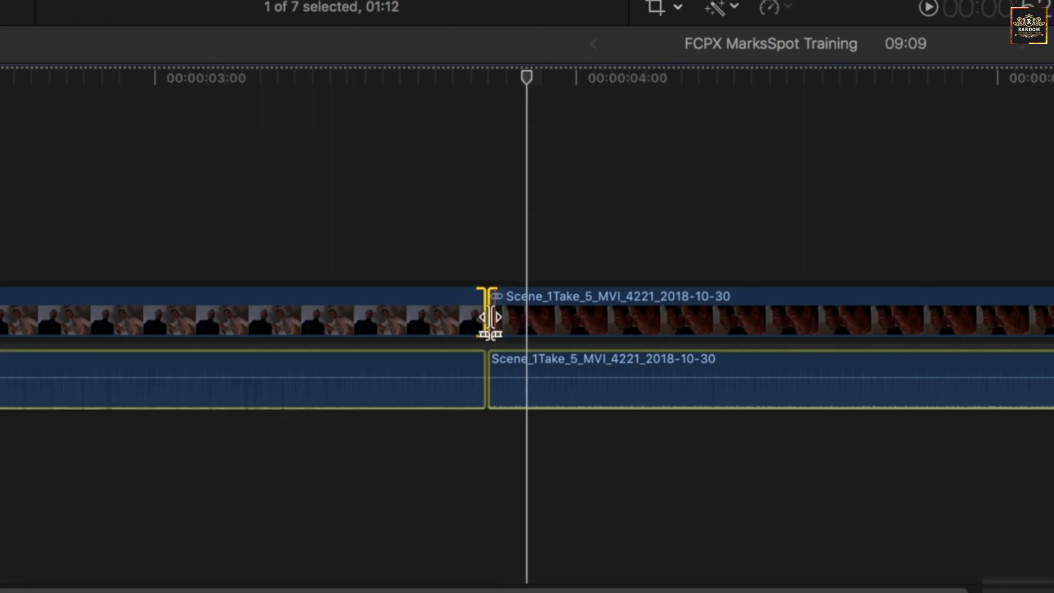
click(489, 70)
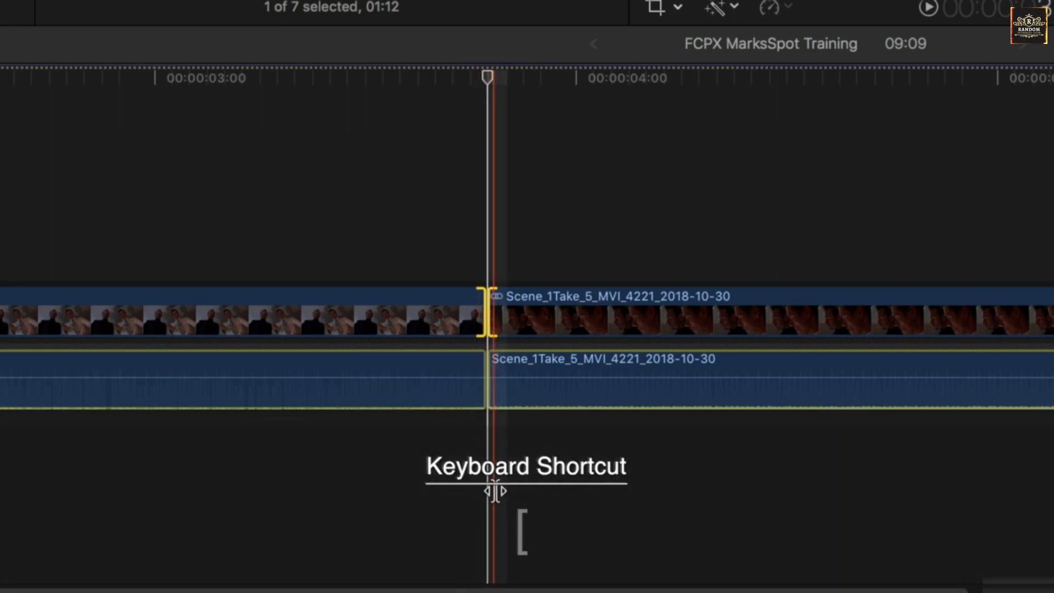
Cycle the edit point selection through the outgoing edge, the incoming edge and both sides, ending with both sides selected
key(bracketleft)
key(bracketright)
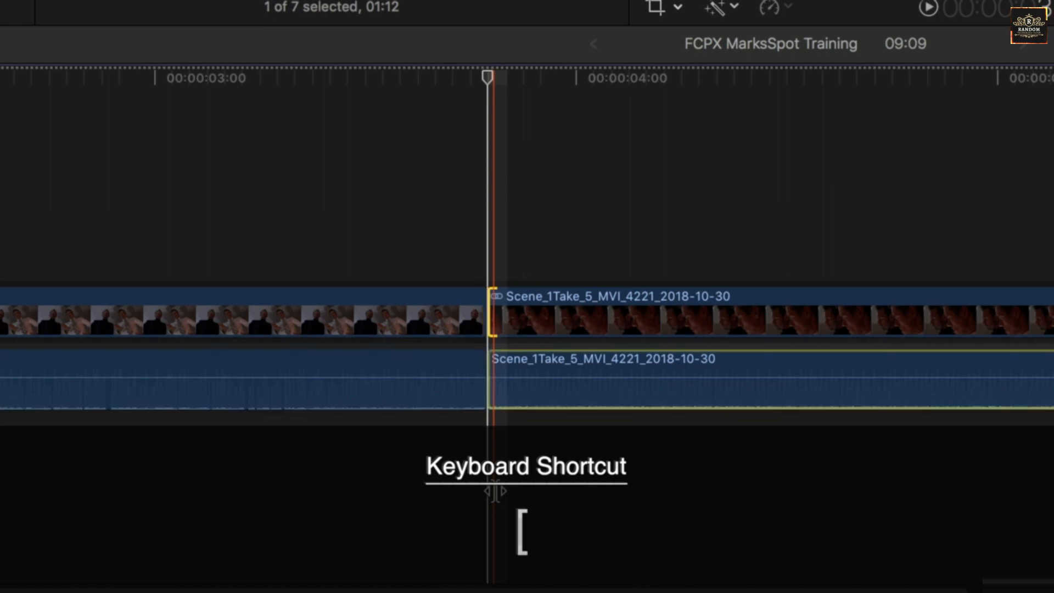
key(bracketleft)
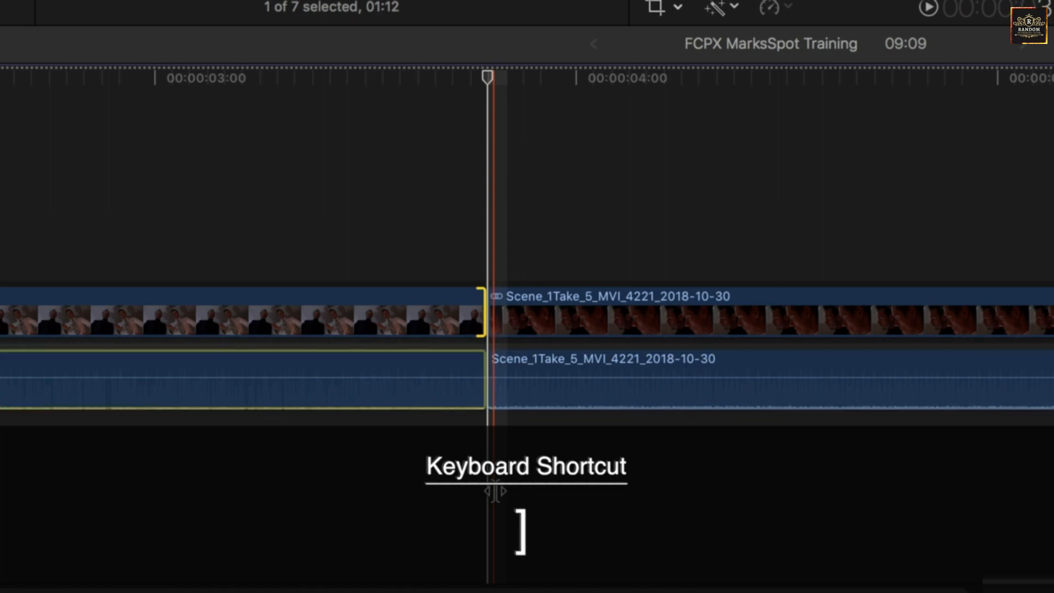
key(bracketright)
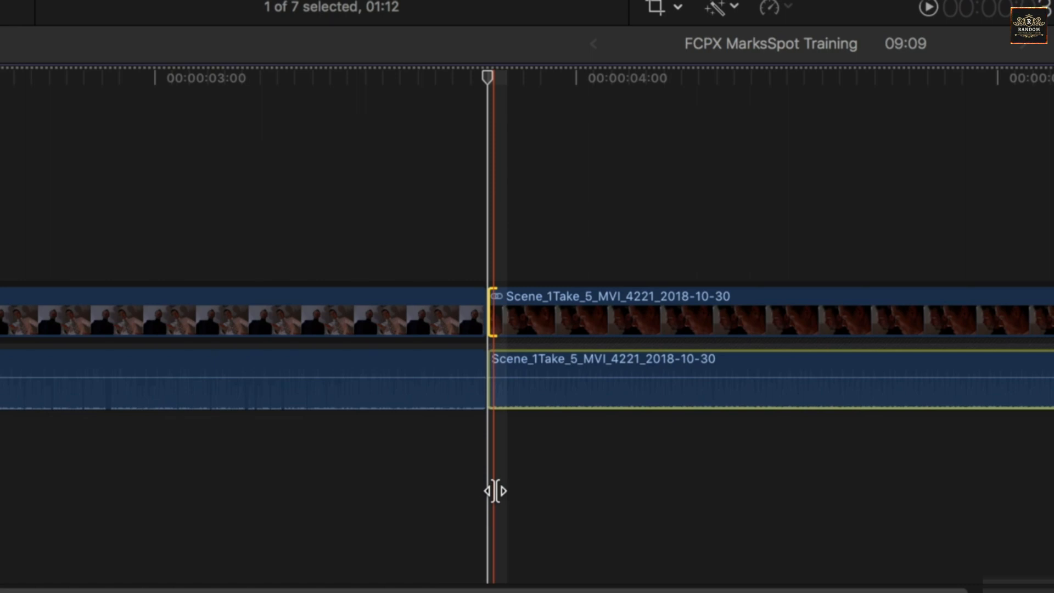
key(backslash)
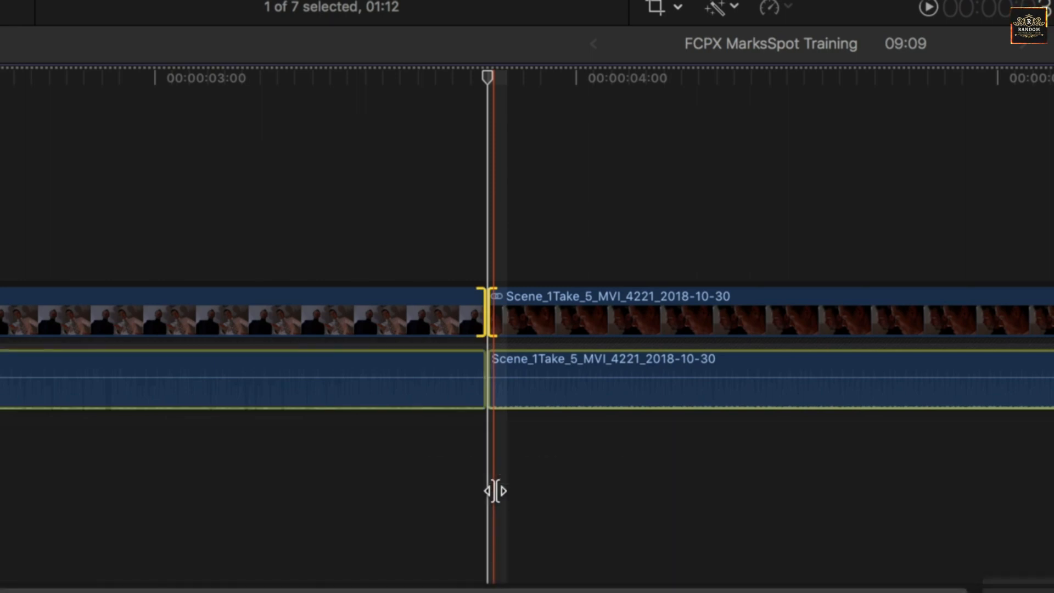
key(bracketleft)
key(bracketright)
key(backslash)
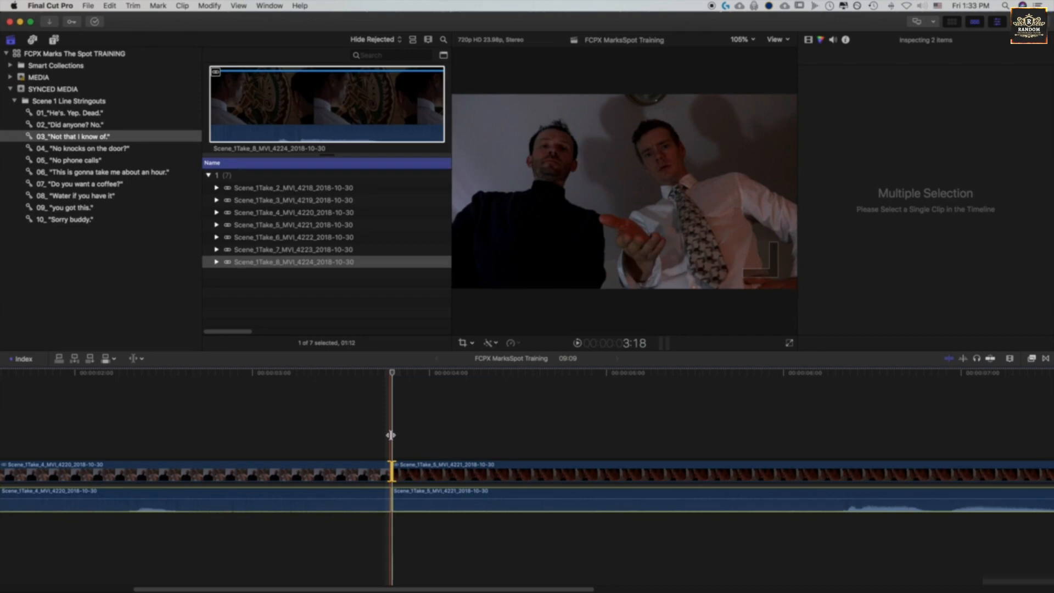
Turn on Loop Playback for reviewing the selected edit
key(super+l)
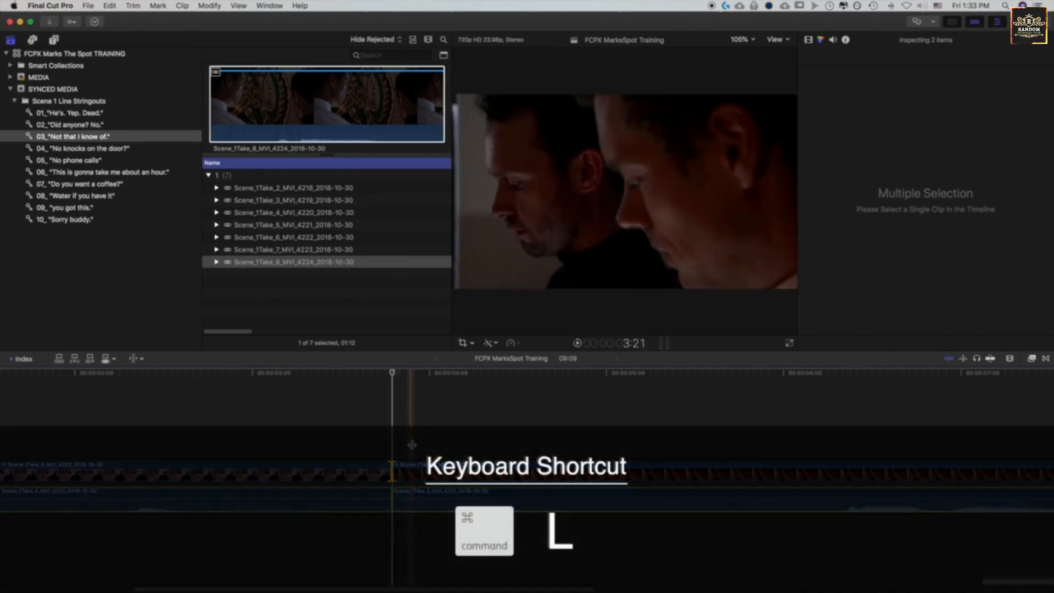
click(238, 6)
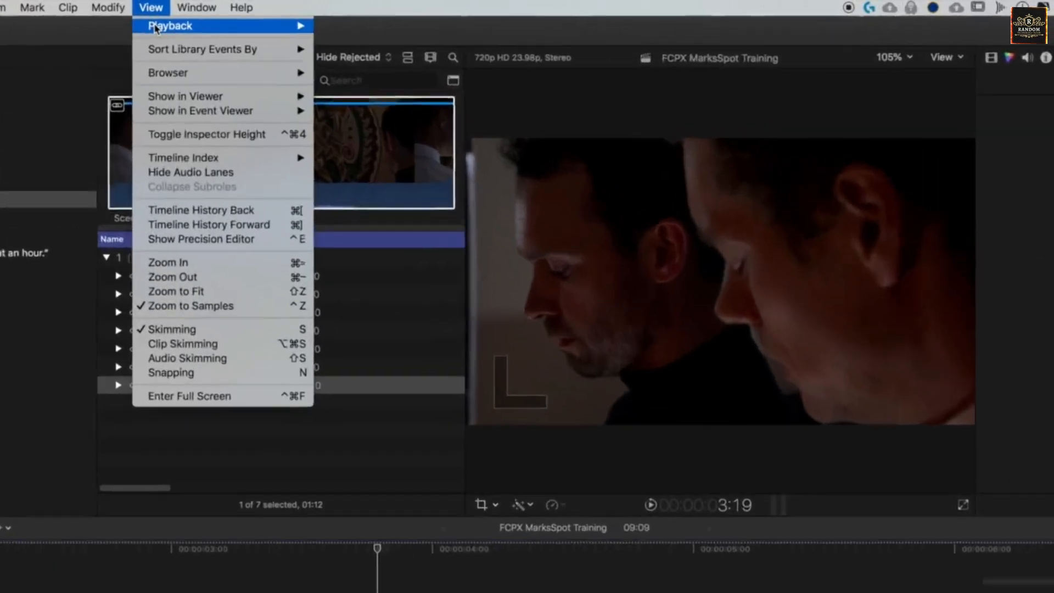
mouse_move(273, 20)
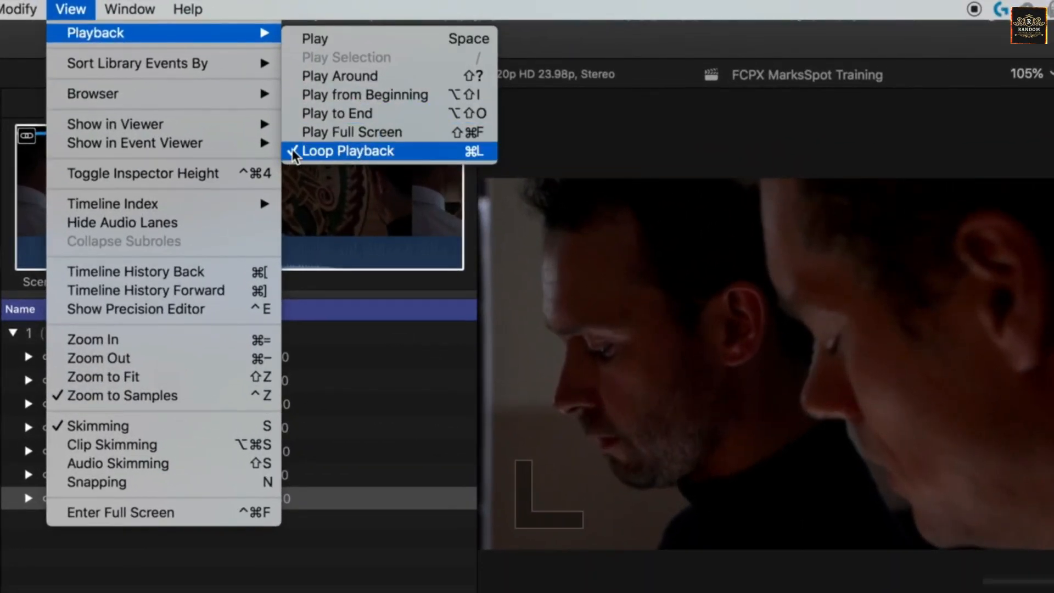
click(326, 156)
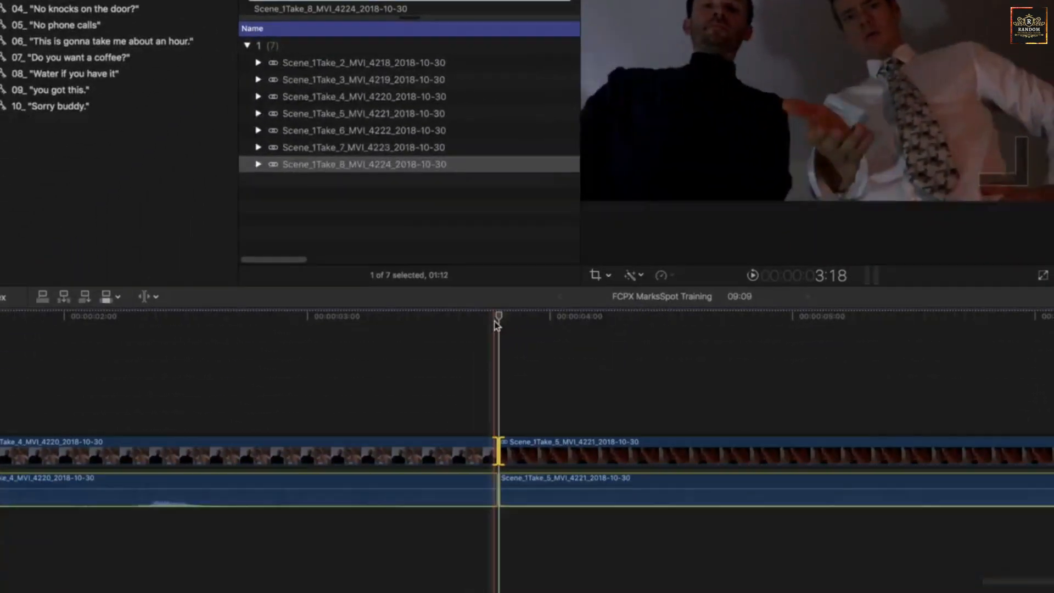
Play around the Take 4/Take 5 cut in a loop and roll its video edit point three frames earlier
drag(498, 316, 500, 316)
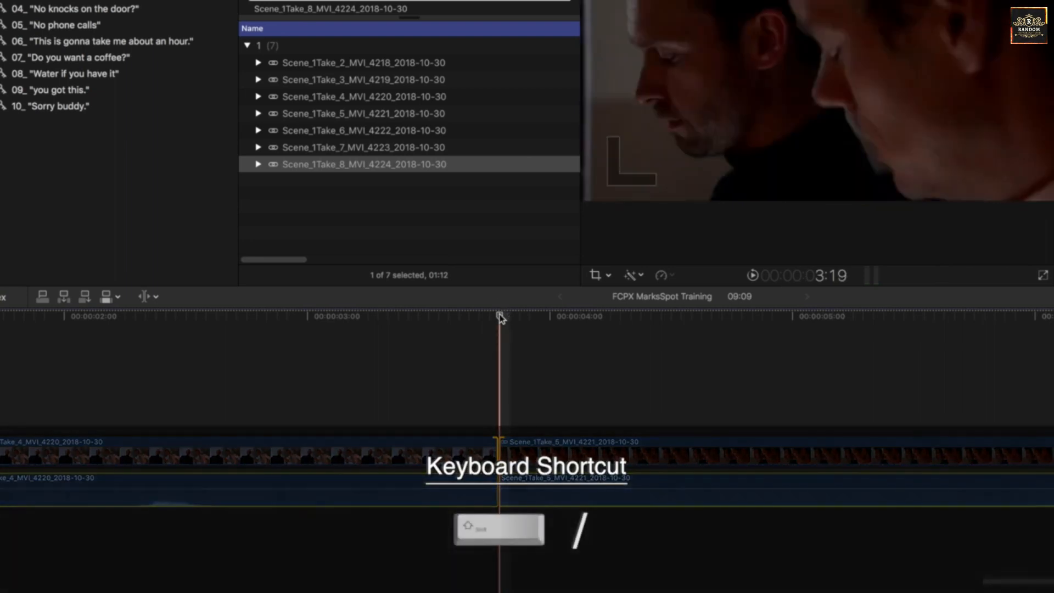
key(shift+slash)
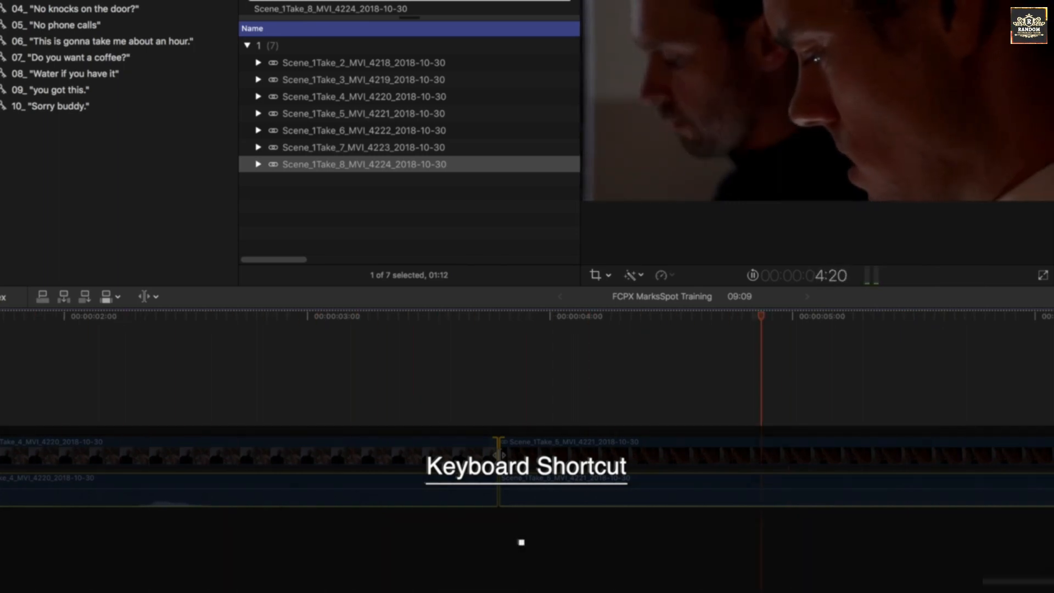
key(comma)
key(comma)
key(comma)
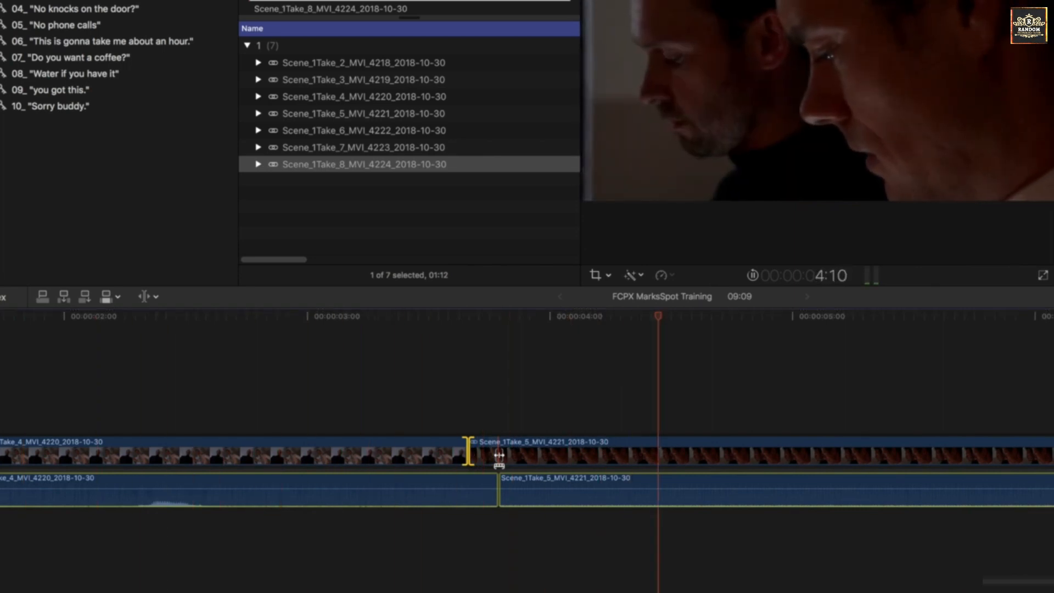
Roll the video edit point between Take 4 and Take 5 later, frame by frame, to about 00:00:03:23 during looped playback
key(period)
key(period)
key(period)
key(period)
key(period)
key(period)
key(period)
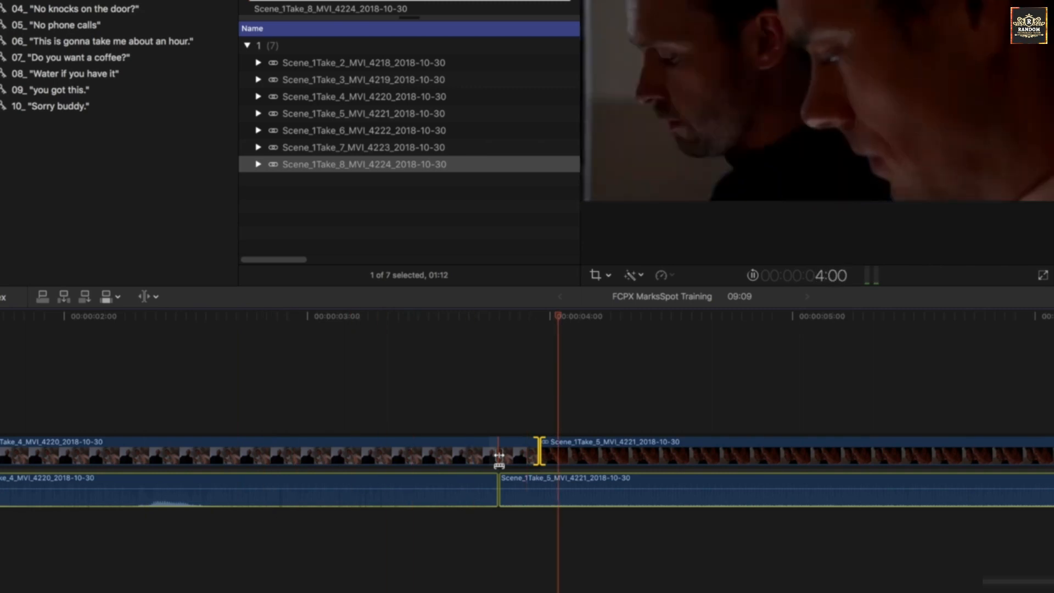
key(period)
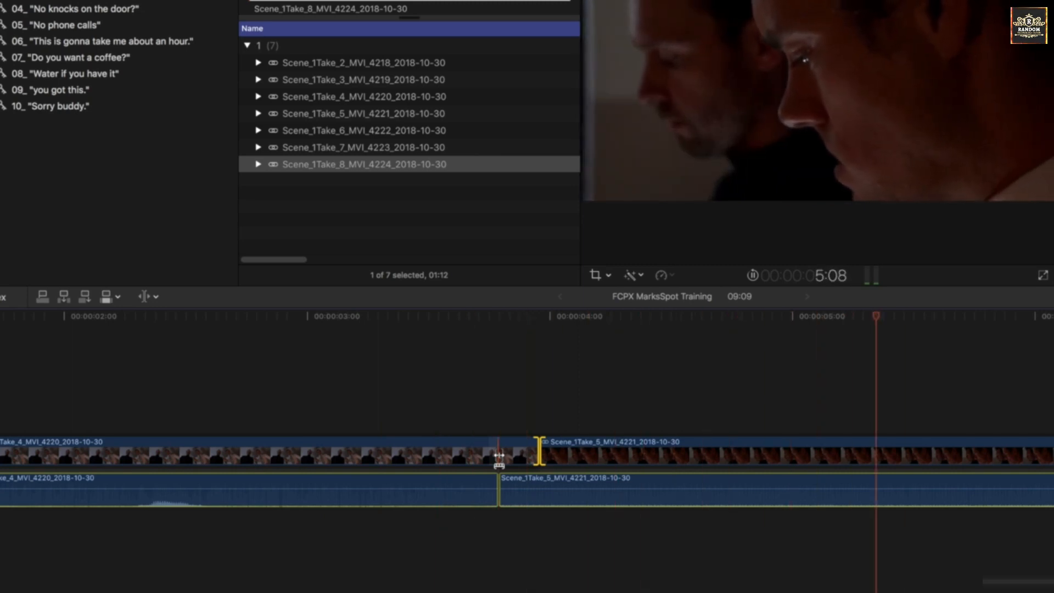
Roll the video edit point earlier and later in ten-frame jumps, ending back at about 00:00:03:23, and stop the looped playback
key(shift+comma)
key(shift+comma)
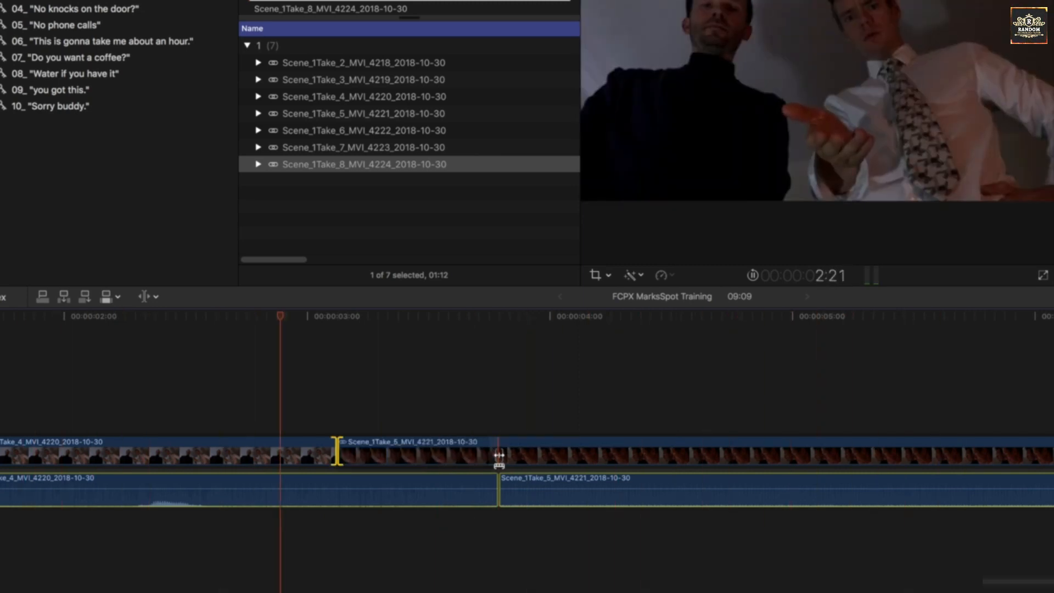
key(shift+period)
key(shift+period)
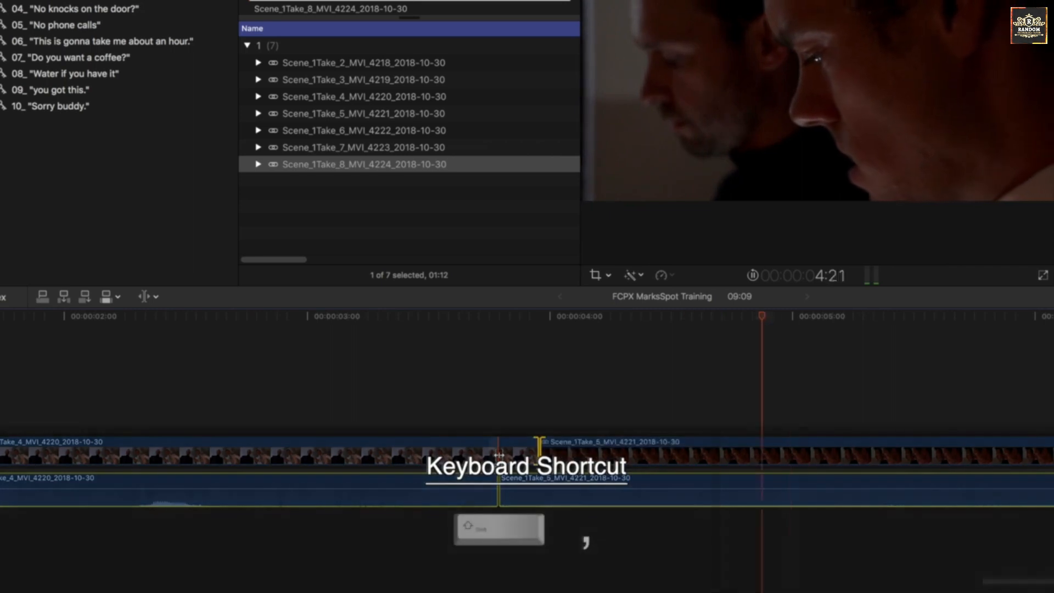
key(shift+period)
key(shift+period)
key(shift+comma)
key(shift+comma)
key(shift+comma)
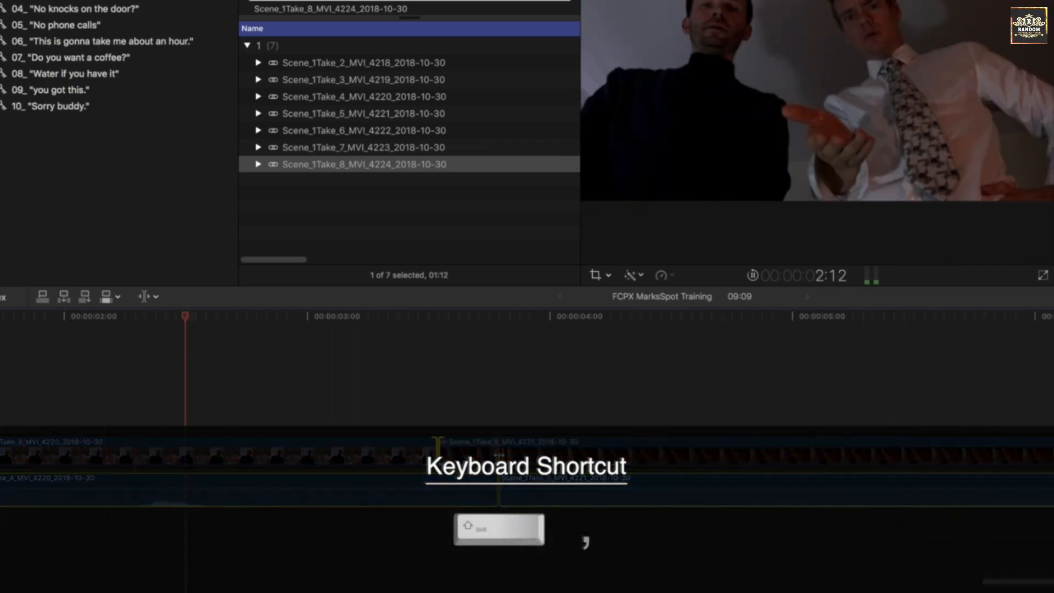
key(shift+period)
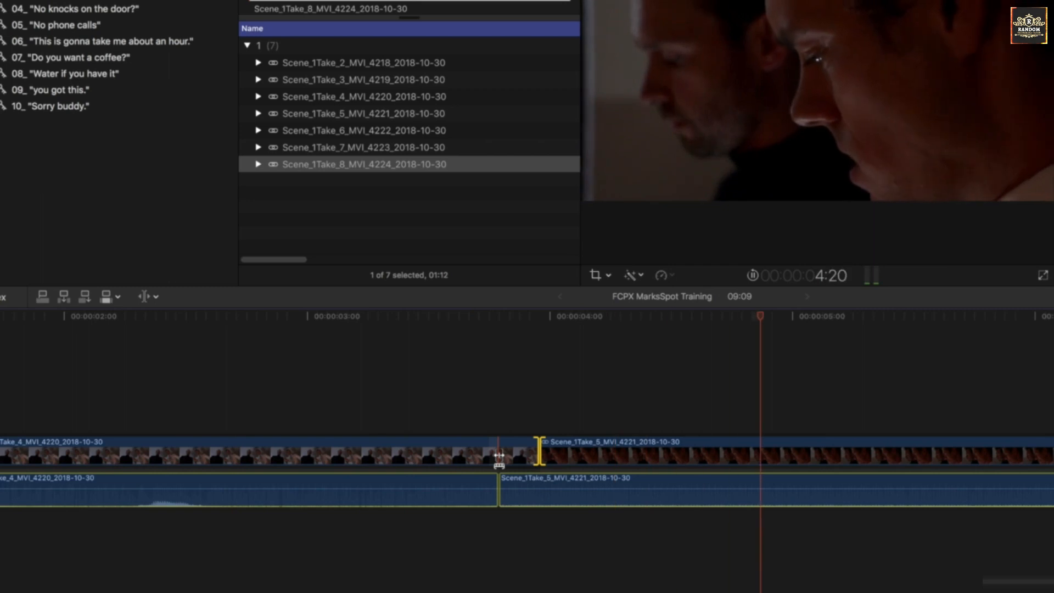
key(space)
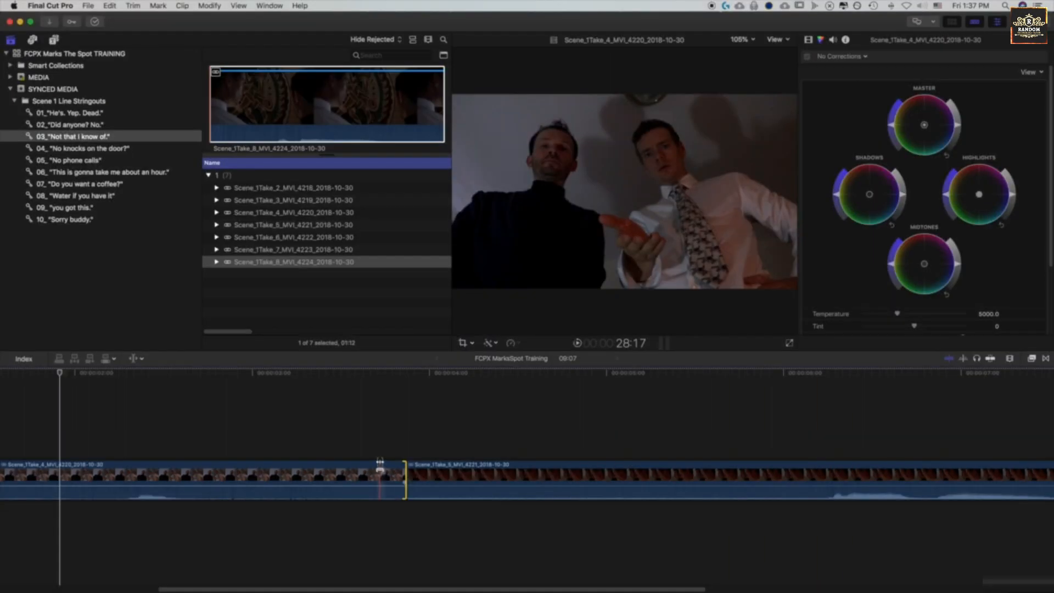